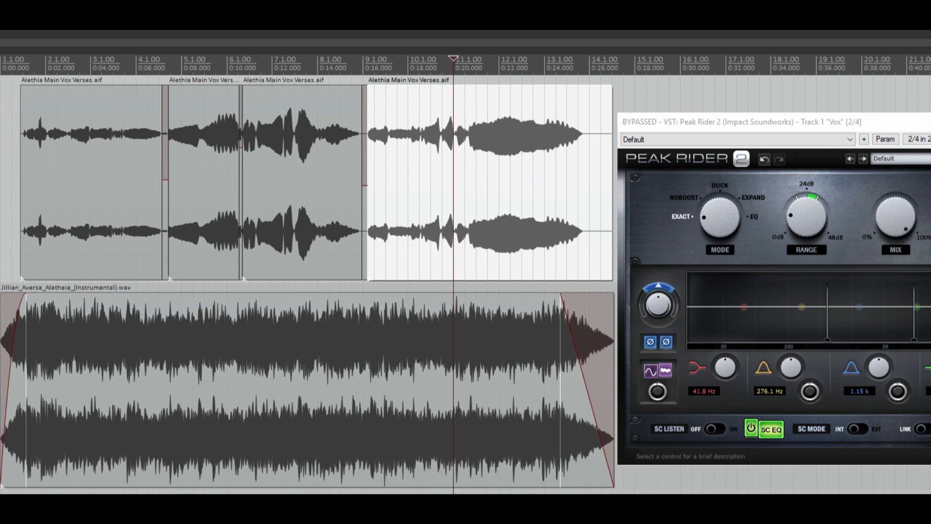
- Play the vocal and instrumental from the start with Peak Rider 2 bypassed on the Vox track
key(space)
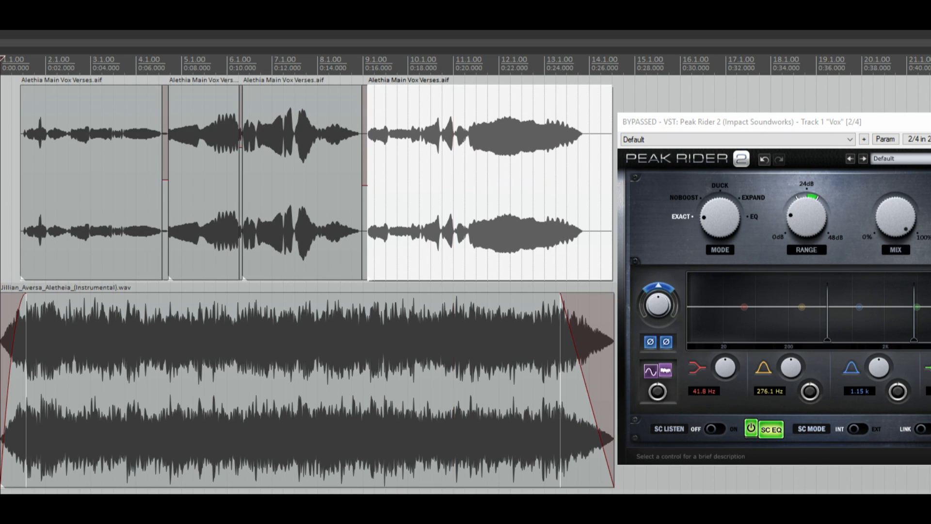
key(space)
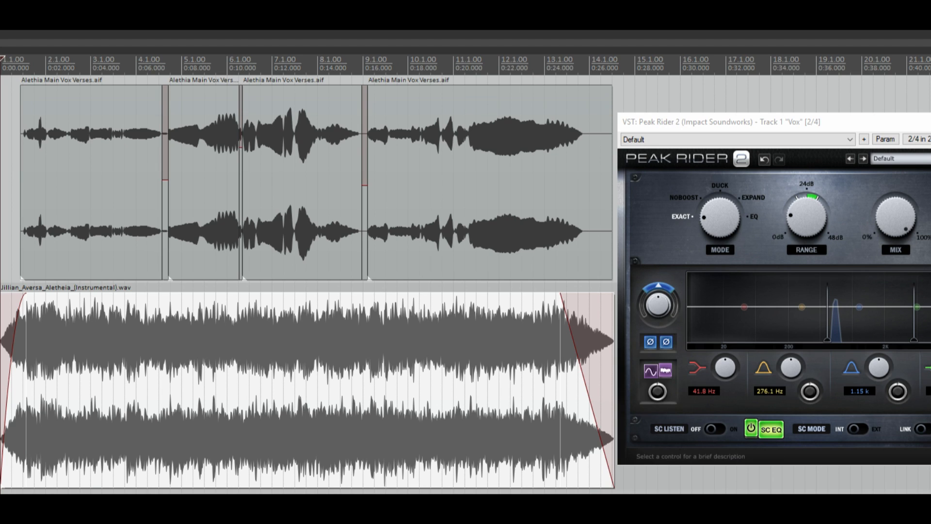
- Close the side-chain EQ view on the vocal's Peak Rider 2 and play the song from the start with the effect active
mouse_move(658, 391)
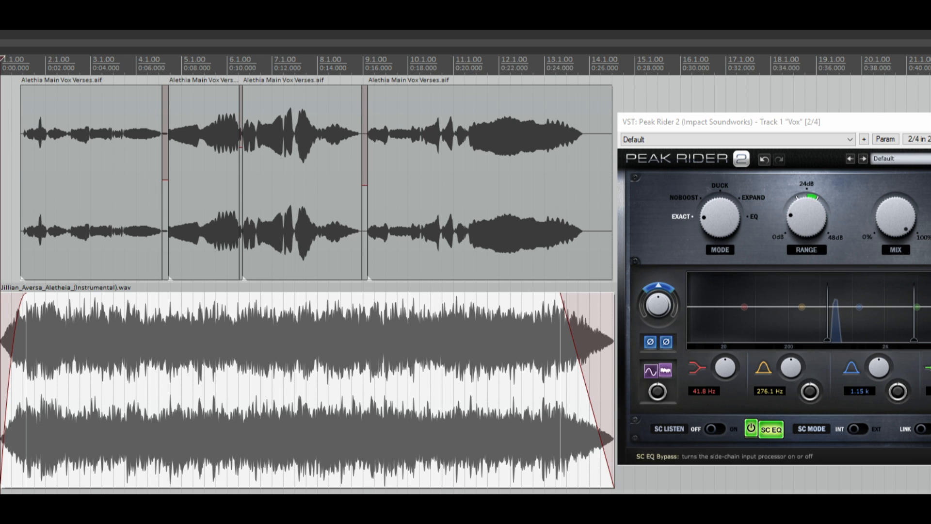
click(771, 429)
click(262, 65)
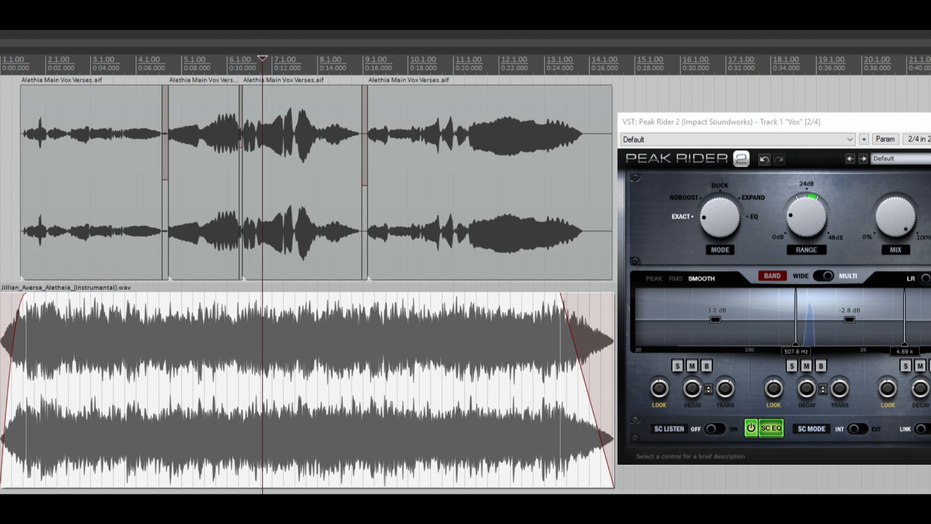
key(Home)
key(space)
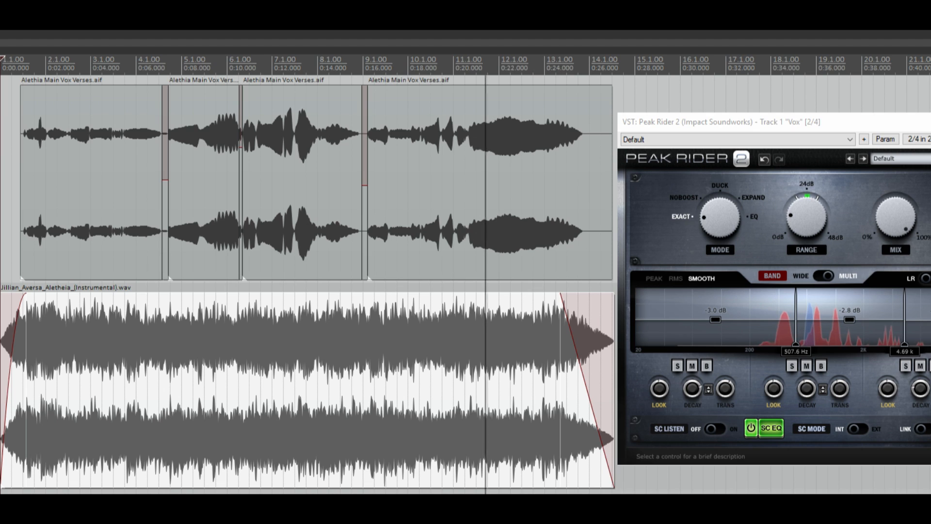
- Replay the song from the start while sweeping the vocal's Range up to 39.6 dB and back to 22.8 dB, and lower the Mix
click(262, 63)
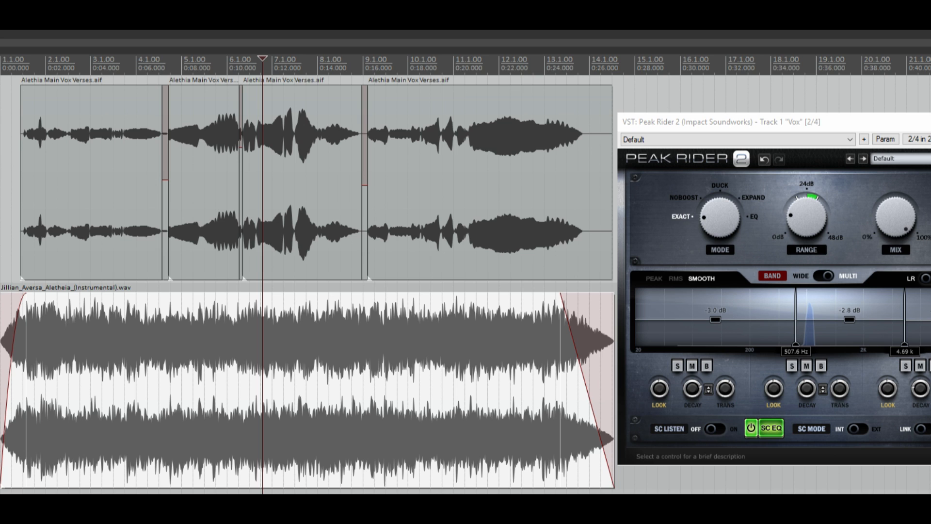
key(Home)
key(space)
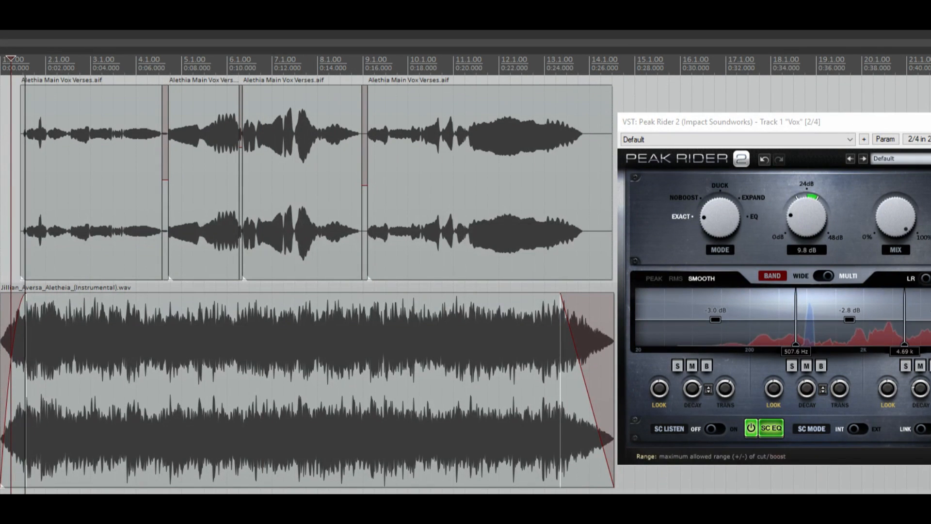
drag(806, 216, 806, 182)
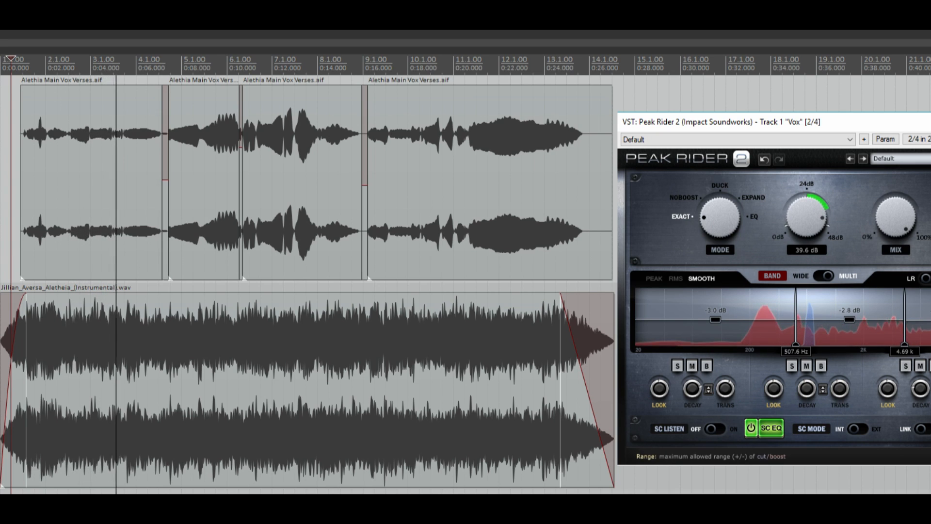
drag(807, 181, 807, 217)
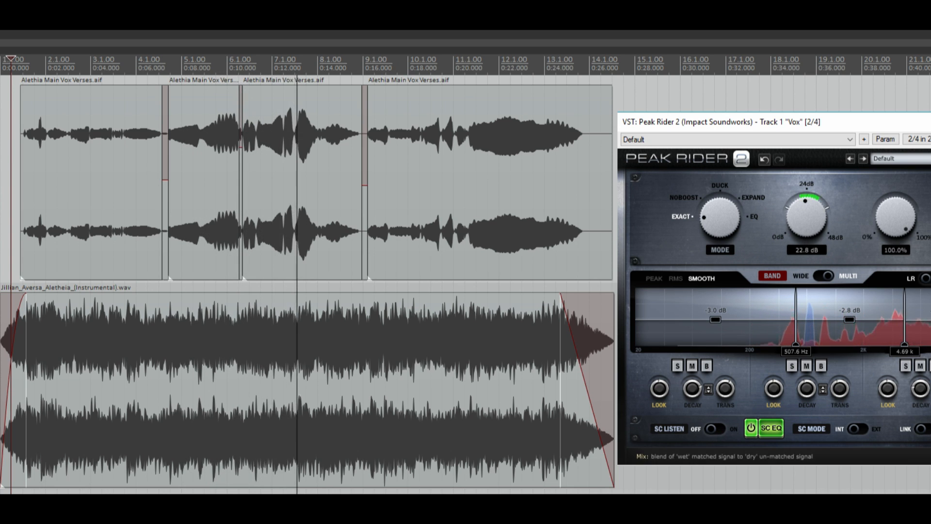
drag(896, 217, 896, 242)
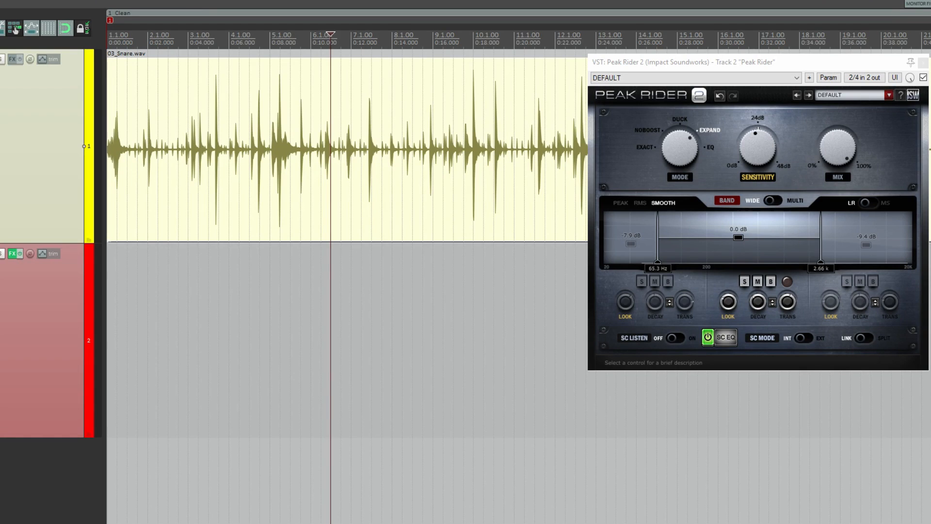
- Play the unprocessed snare recording on the first track from the start of the project
key(Home)
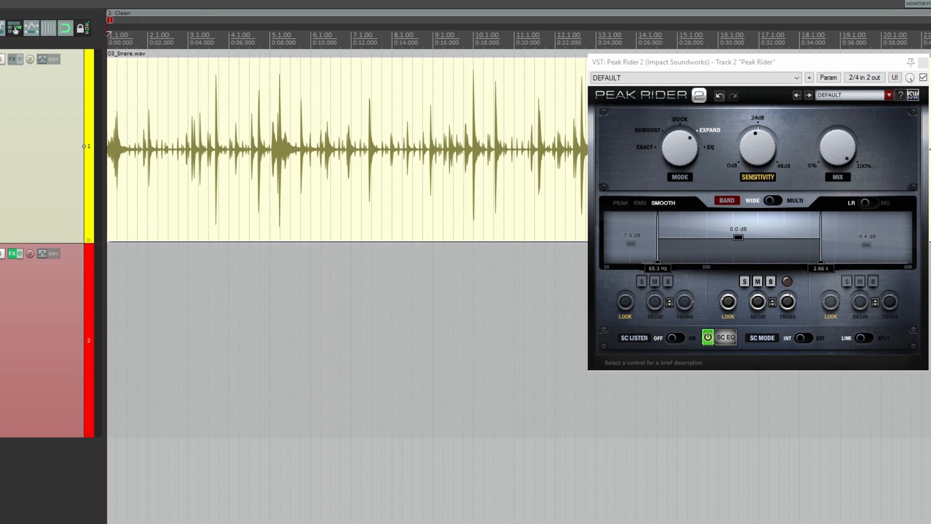
key(space)
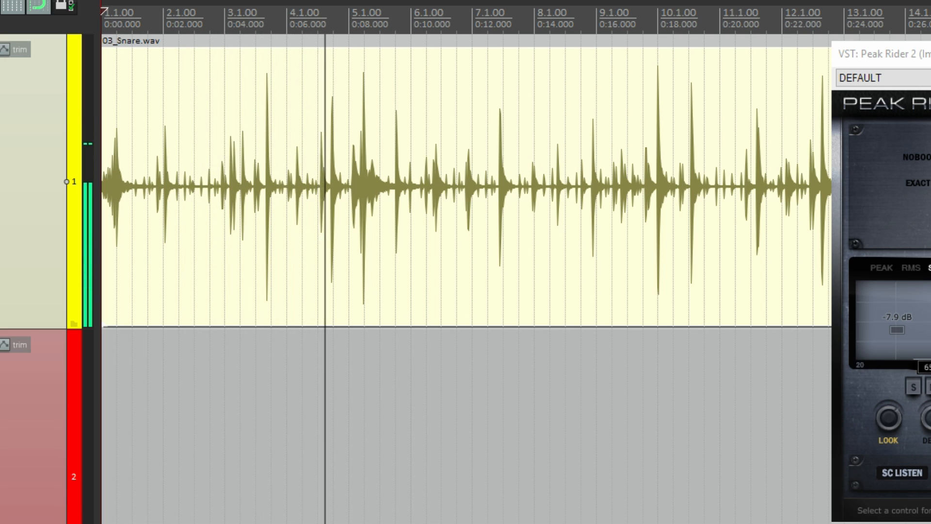
- Select the snare clip on the Peak Rider track, play it from its beginning and lower the middle band's Decay
key(minus)
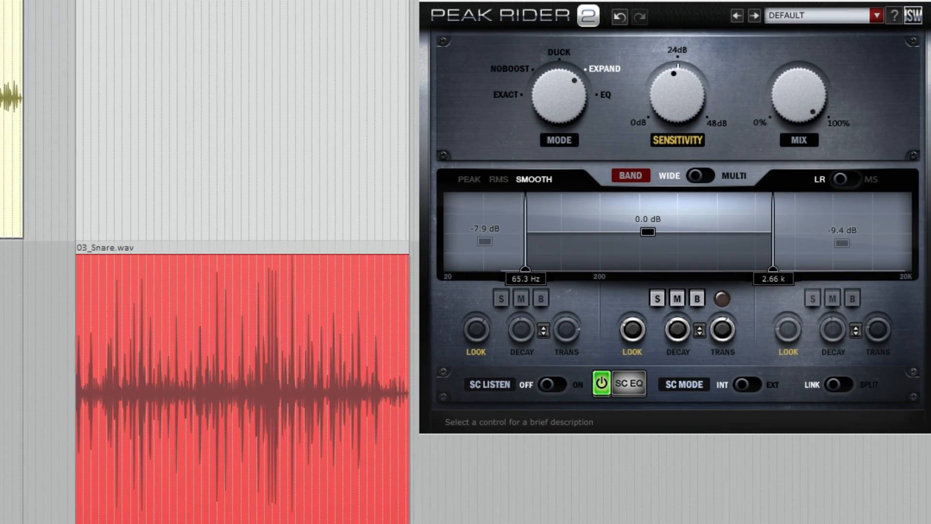
click(169, 339)
scroll(170, 339, up, 5)
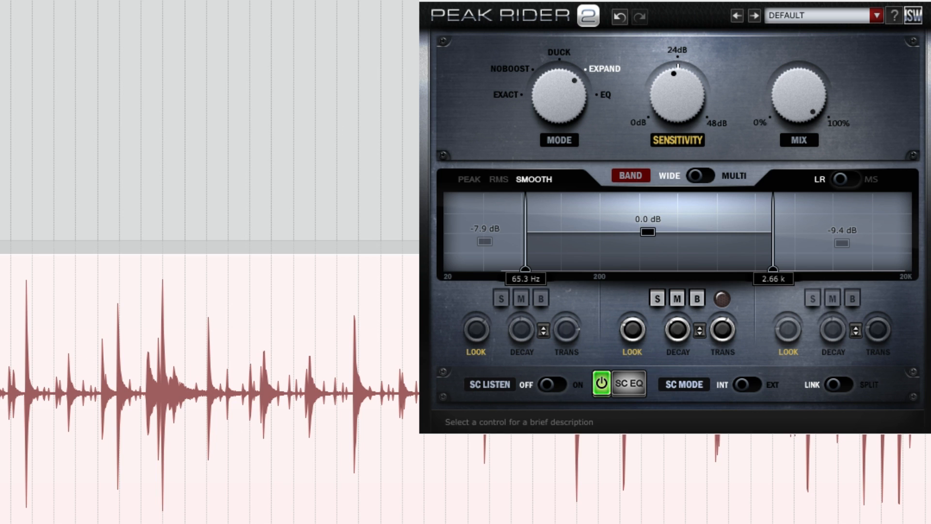
scroll(210, 388, right, 3)
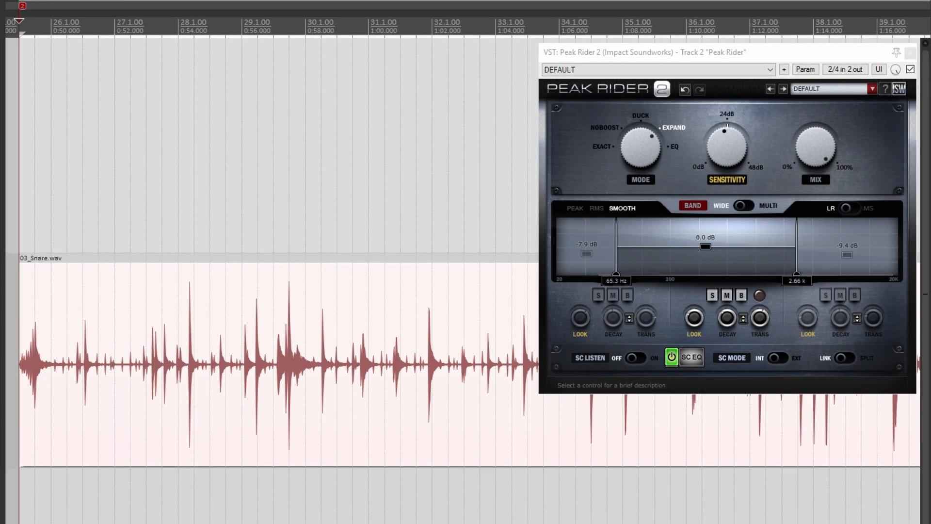
key(space)
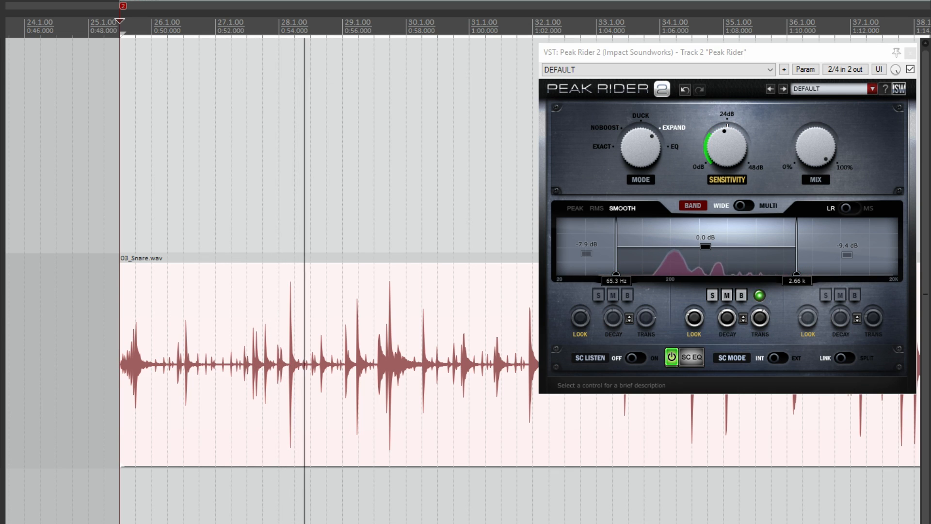
click(728, 318)
drag(727, 319, 727, 356)
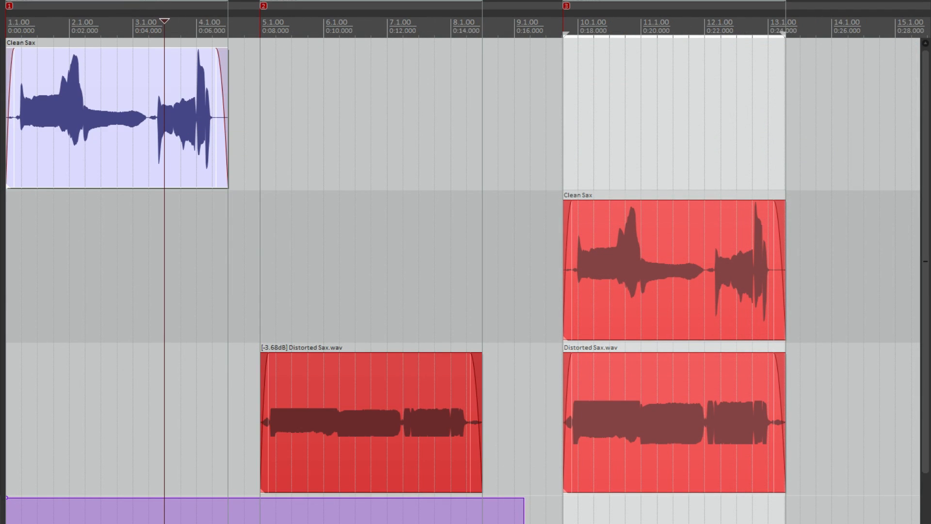
- Play the Clean Sax clip on the first track from the start of the project
key(Home)
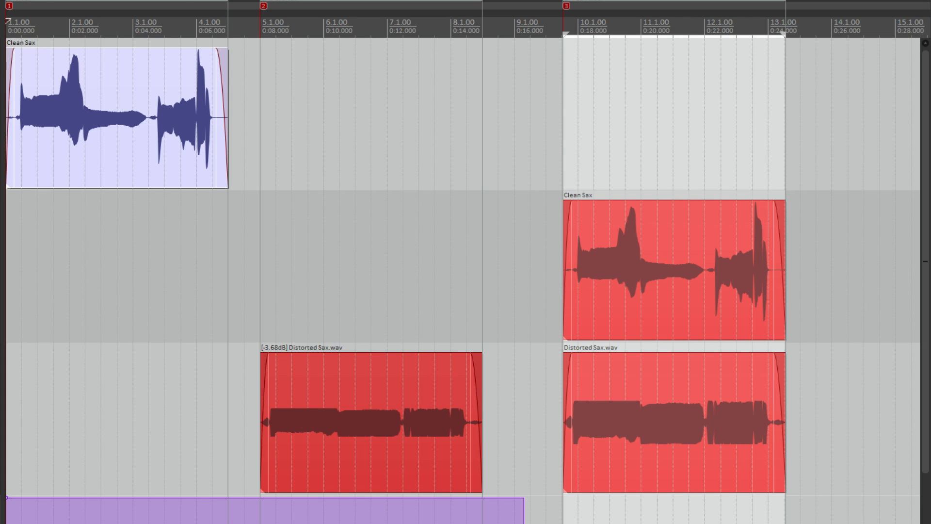
key(space)
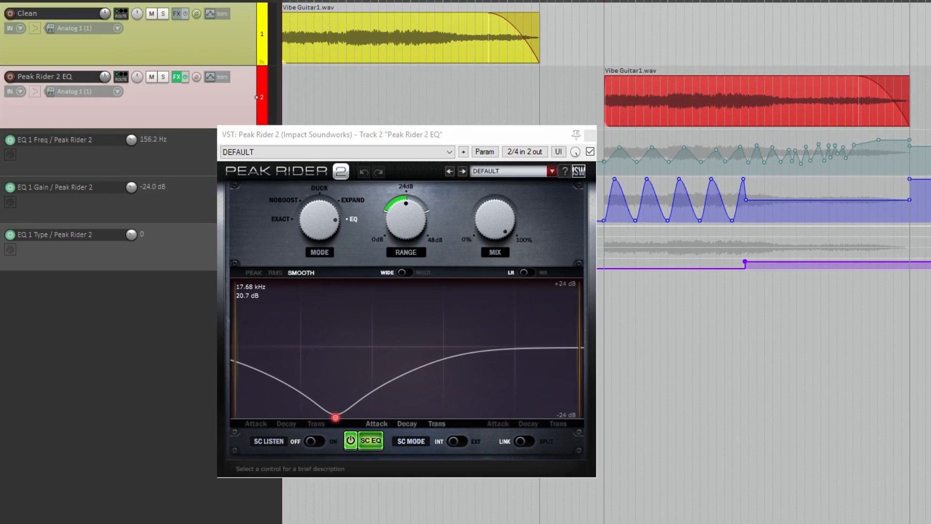
- Select the Vibe Guitar clip on the Peak Rider 2 EQ track and play it from its beginning with the EQ automation
click(688, 91)
click(606, 97)
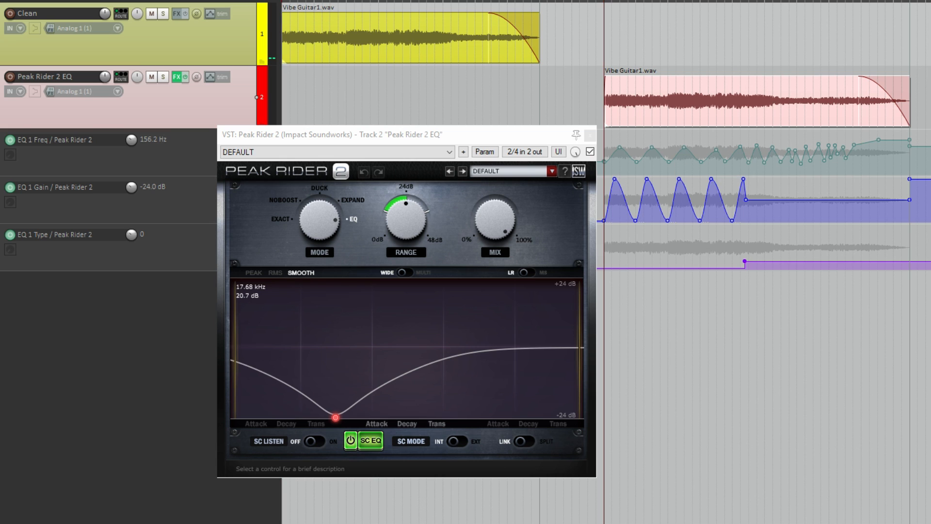
key(space)
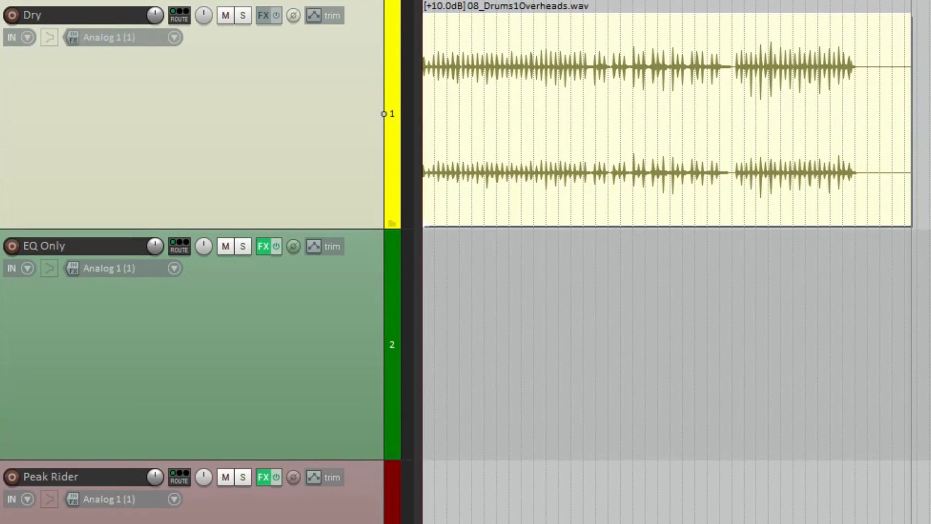
- Play the drum overheads on the Dry track from the start of the project and stop playback
click(633, 117)
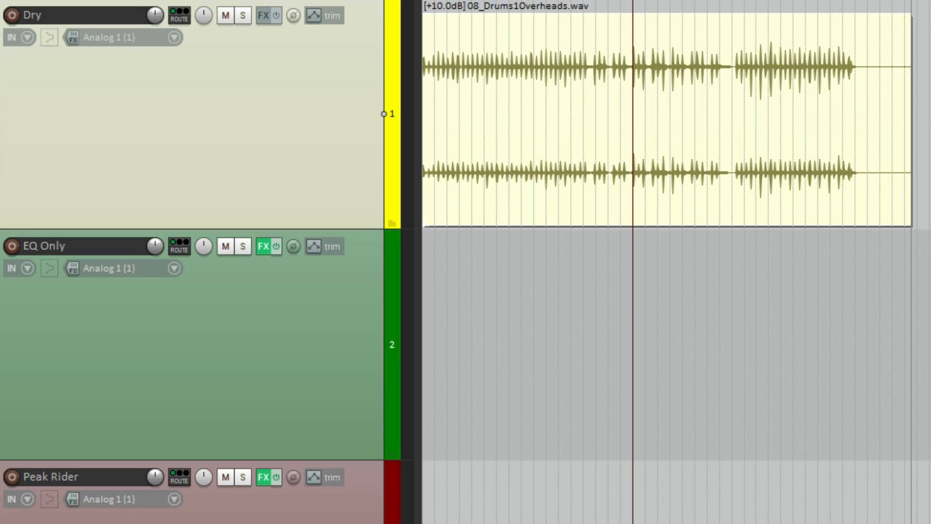
click(781, 116)
key(Home)
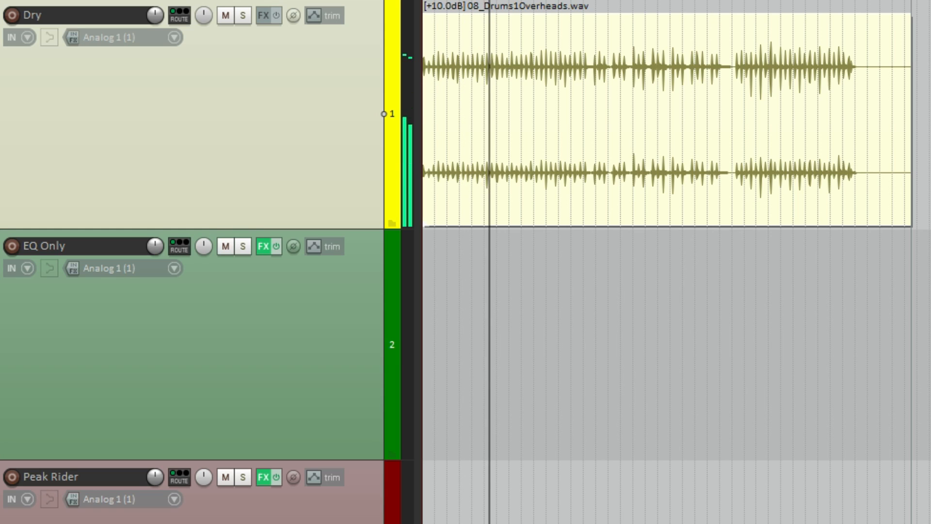
key(space)
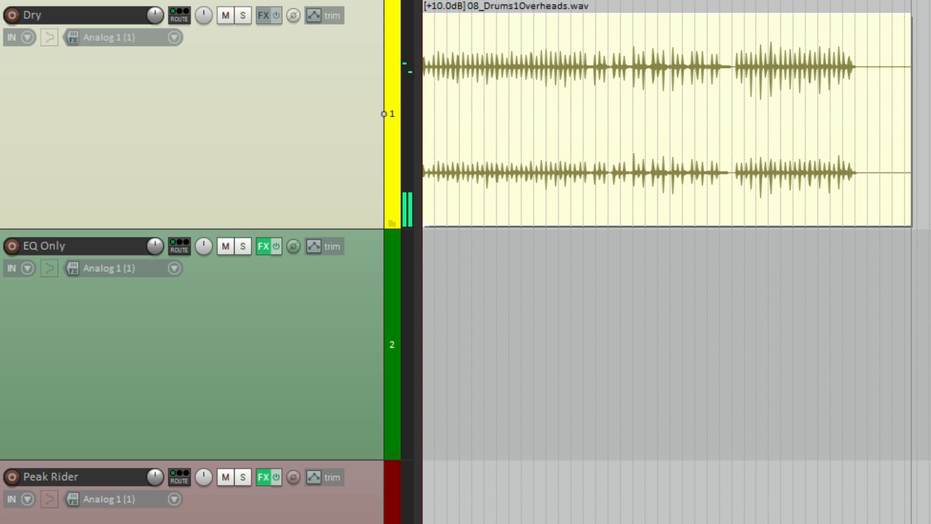
- Select the EQ Only track and play its drum overheads clip with the Peak Rider 2 window open
click(384, 344)
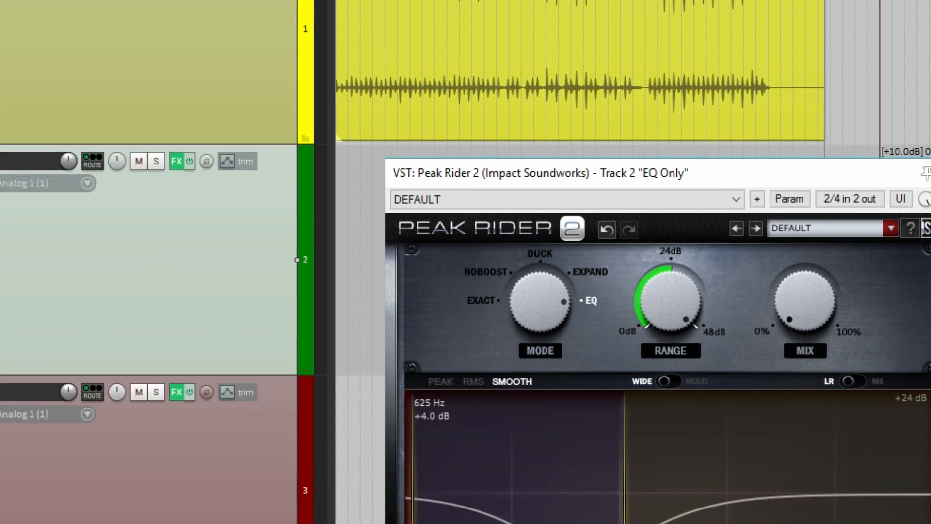
drag(561, 20, 486, 33)
key(space)
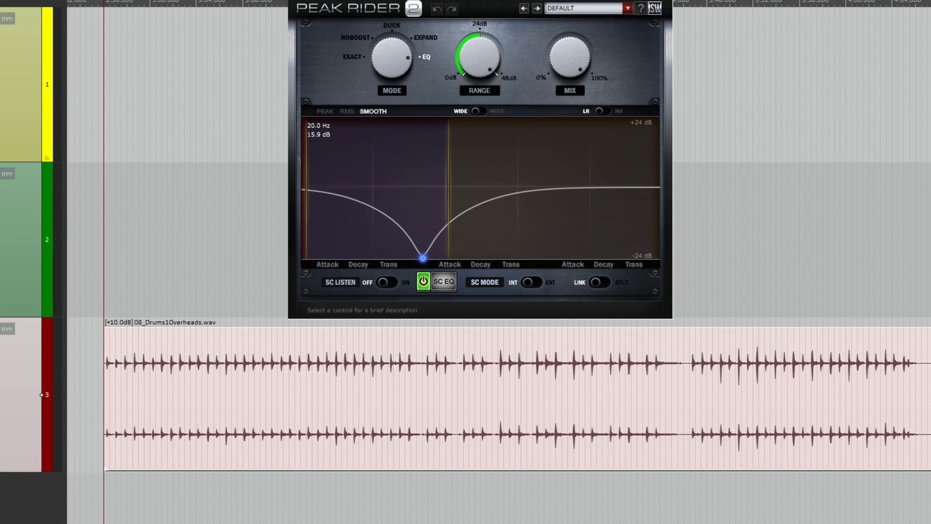
- Play the drum overheads clip on the Peak Rider track and slightly lower the Mix during playback
key(space)
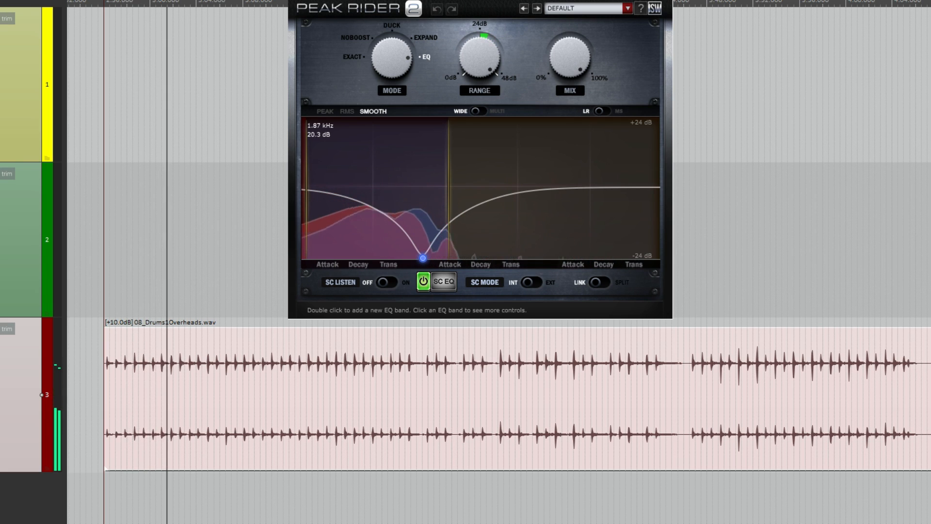
mouse_move(570, 58)
mouse_down()
mouse_move(570, 116)
mouse_move(570, 63)
mouse_up()
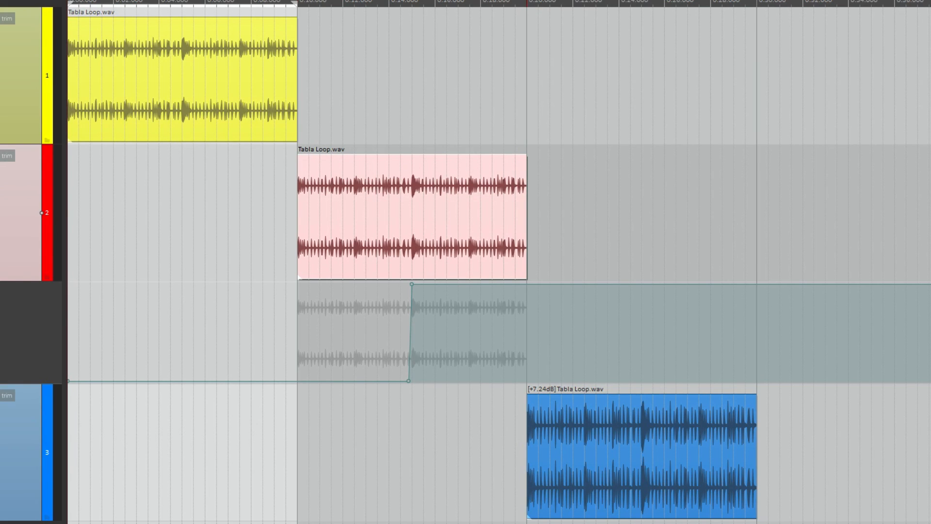
- Play the unprocessed Tabla Loop clip on the first track and stop playback
key(space)
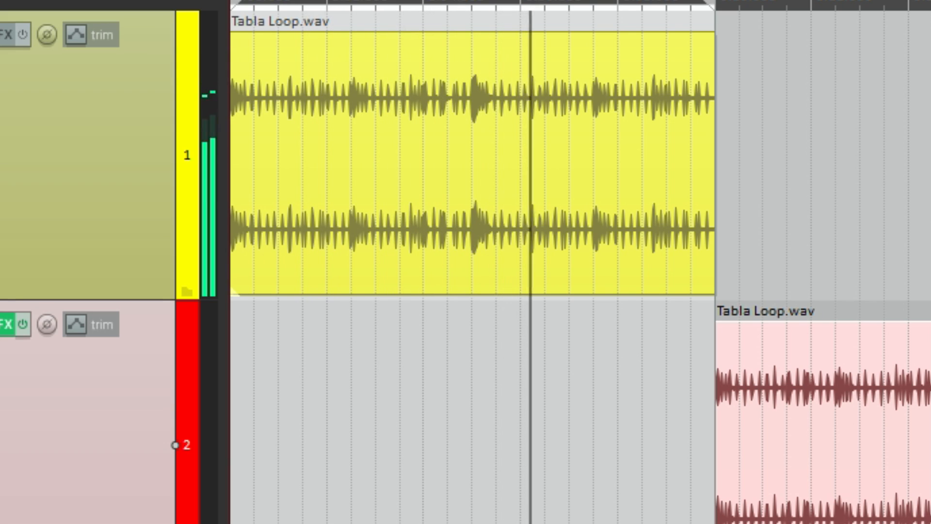
key(space)
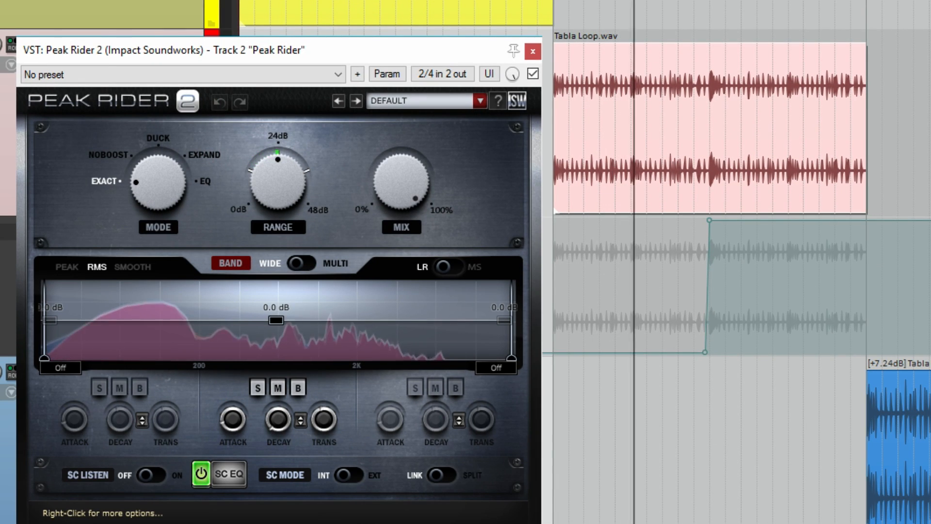
- Stop playback at the end of the Peak Rider track's Tabla Loop clip and close that track's plugin window
mouse_move(279, 420)
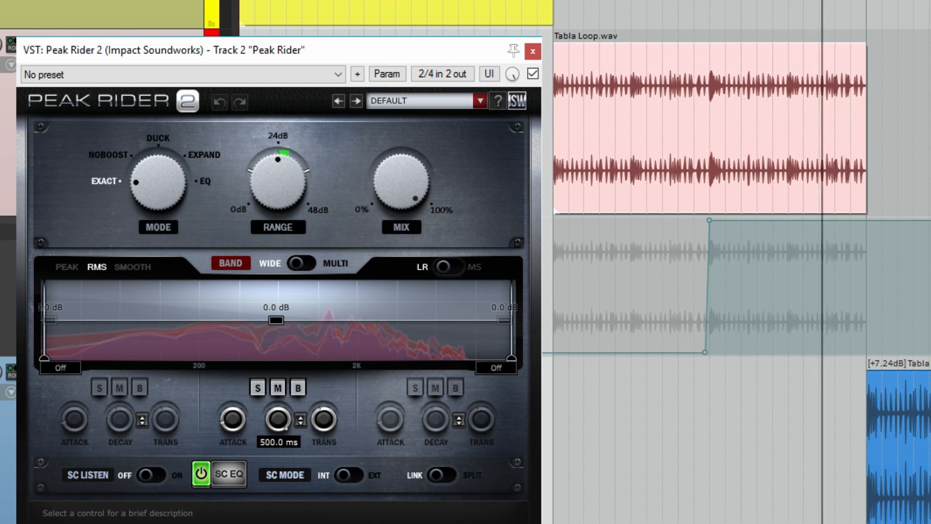
click(868, 149)
key(space)
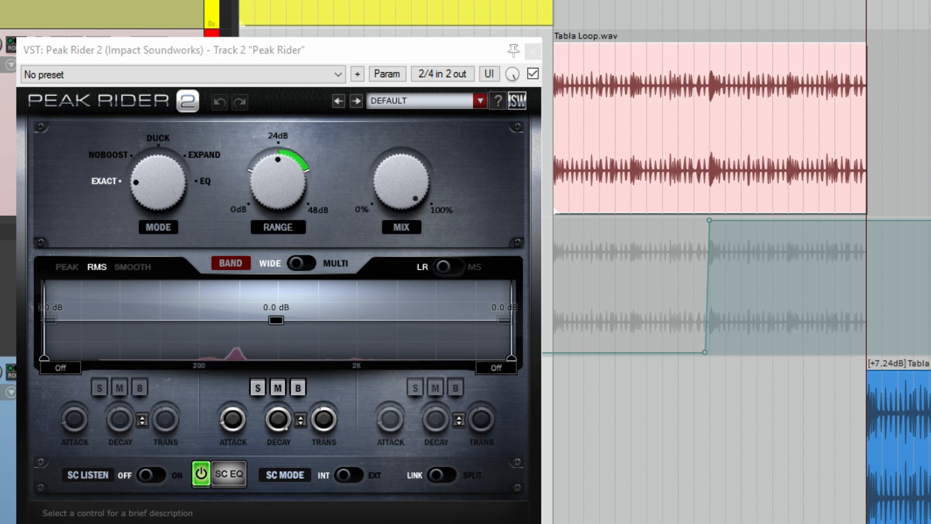
key(Escape)
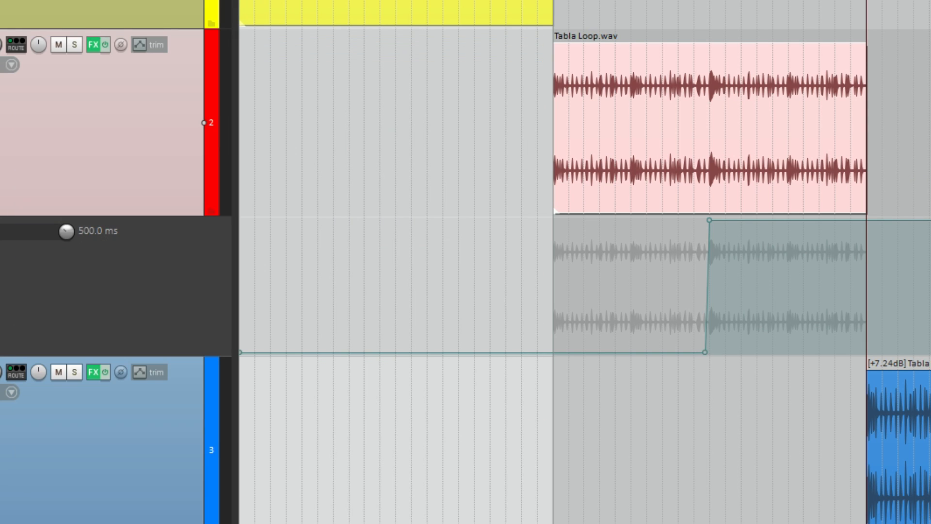
- Open Peak Rider 2 on the Super Dry track, move its window clear of the track controls, and play that track's Tabla Loop
click(93, 372)
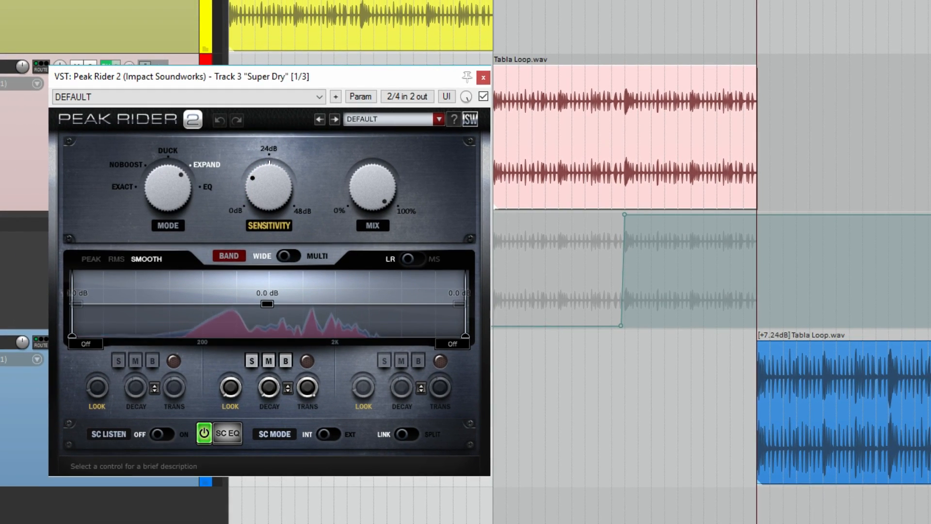
drag(321, 79, 566, 99)
click(199, 408)
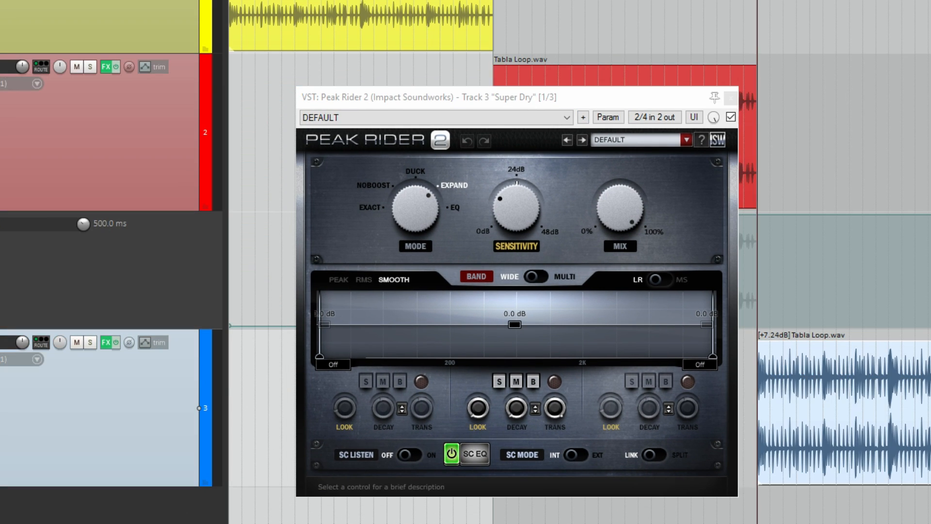
key(space)
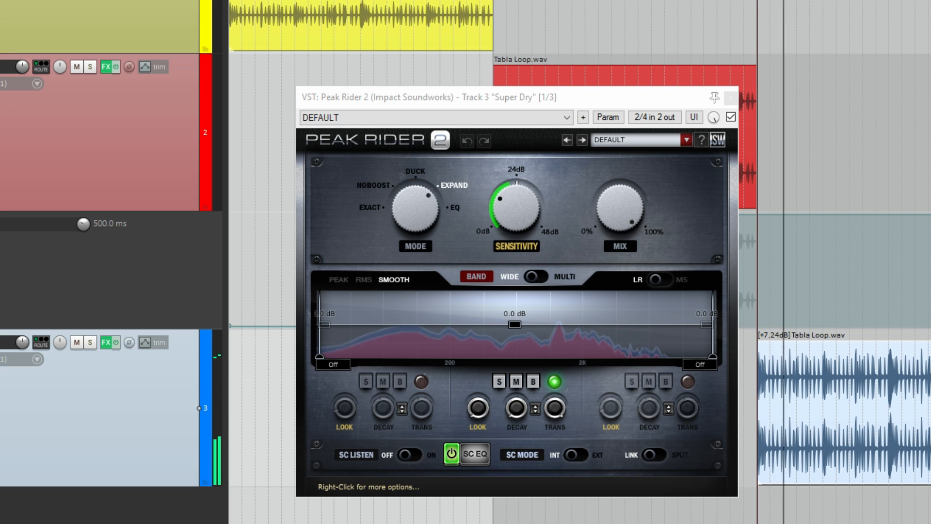